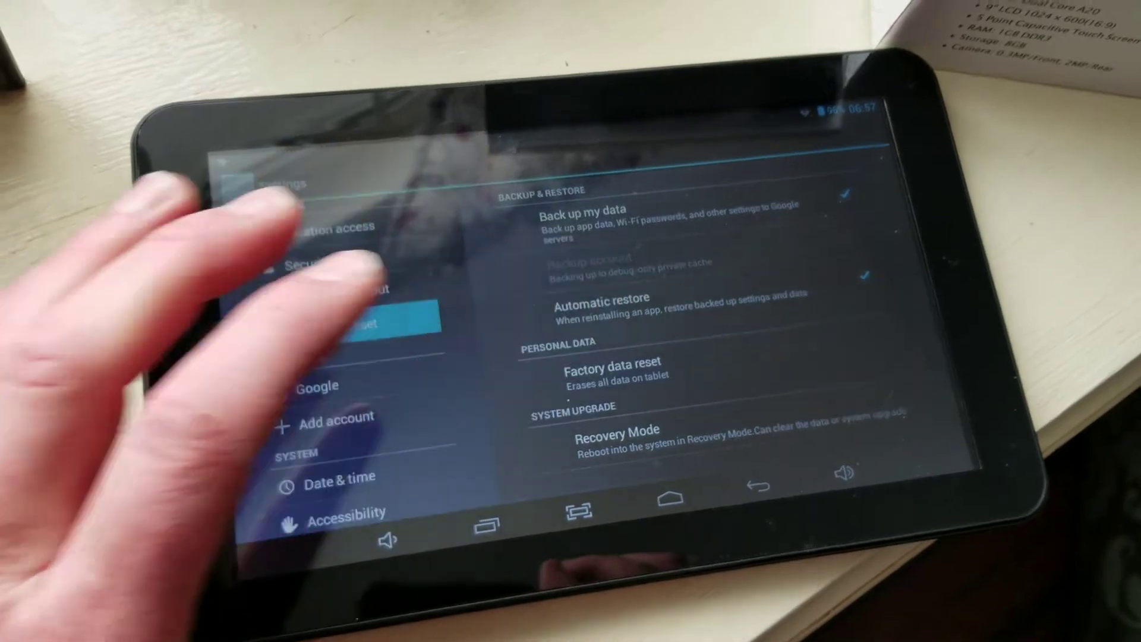
{"action": "left_click", "coordinate": [612, 368]}
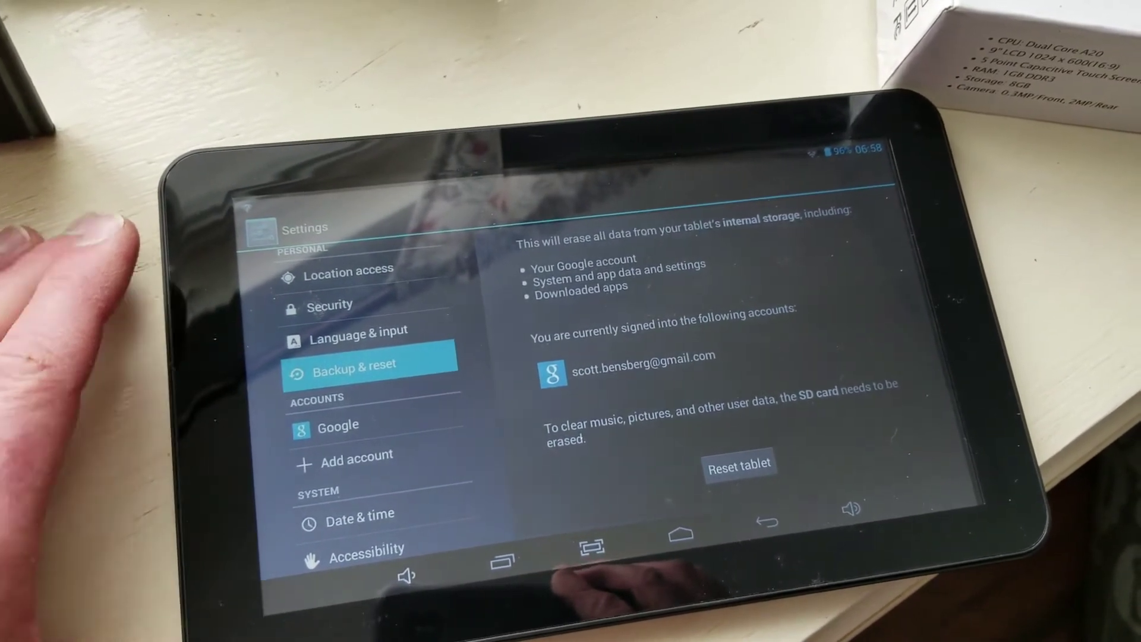
- Confirm Reset tablet and Erase everything to wipe all personal data and downloaded apps
{"action": "left_click", "coordinate": [732, 451]}
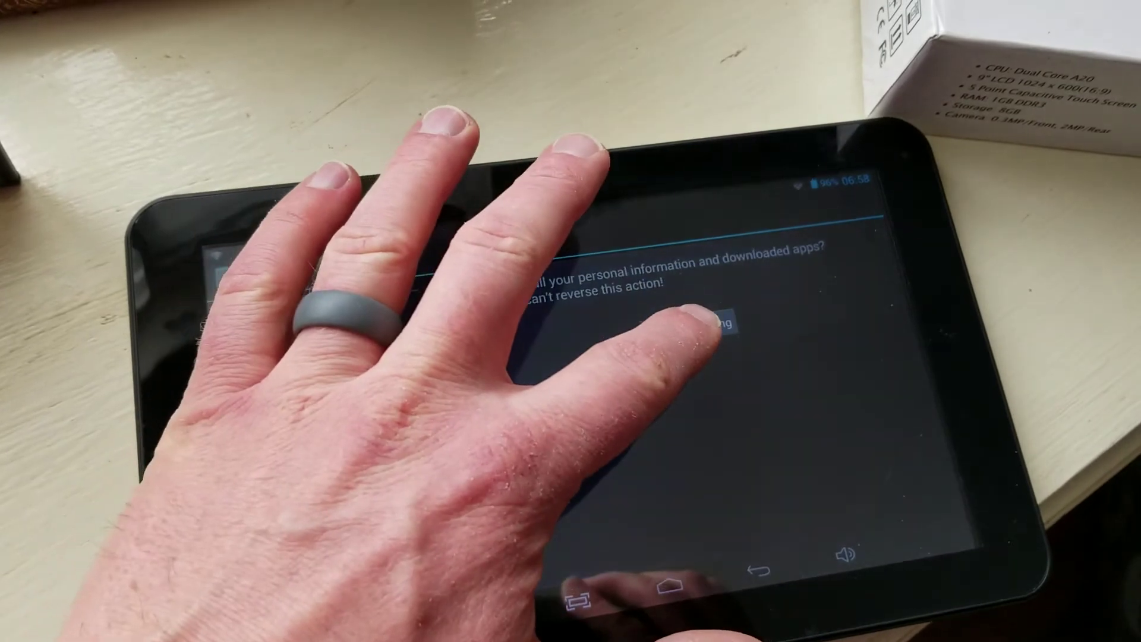
{"action": "left_click", "coordinate": [712, 308]}
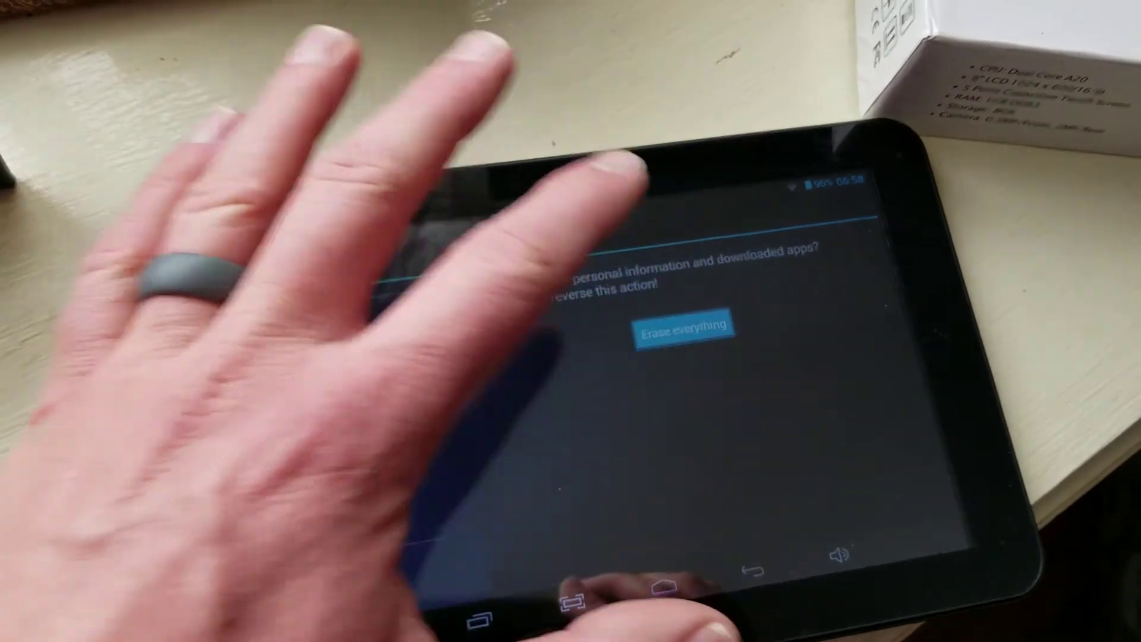